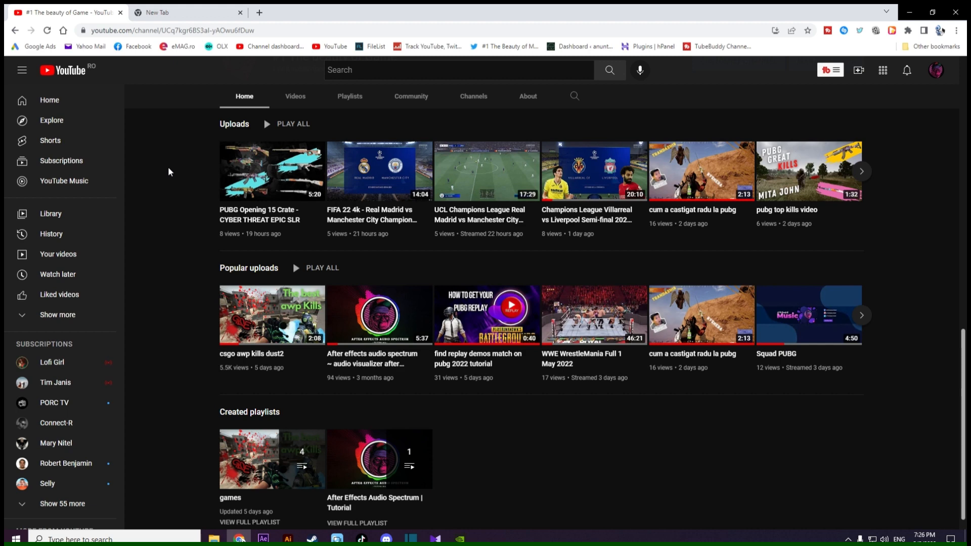
Search Google for "download free shotcut" in the empty tab and go to Shotcut's official download page
click(190, 16)
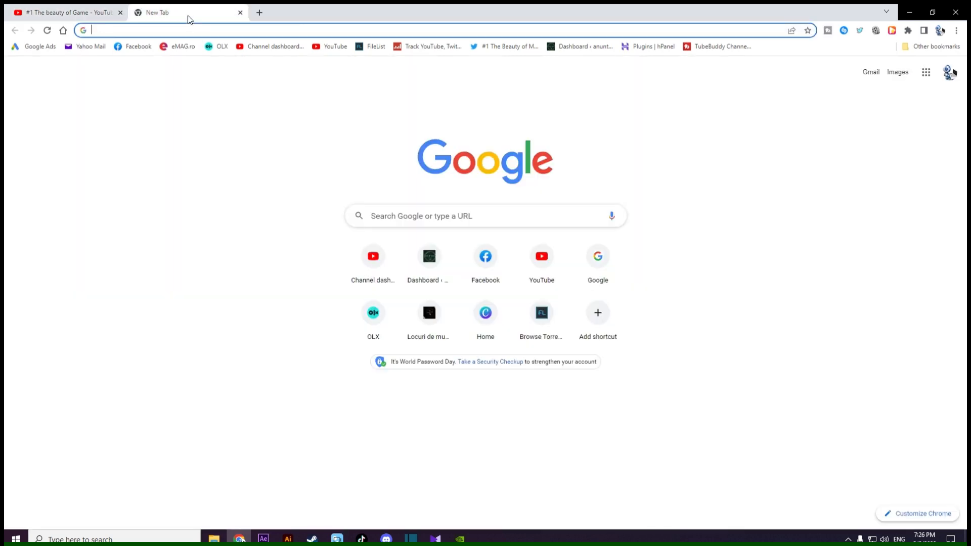
click(394, 217)
text(down)
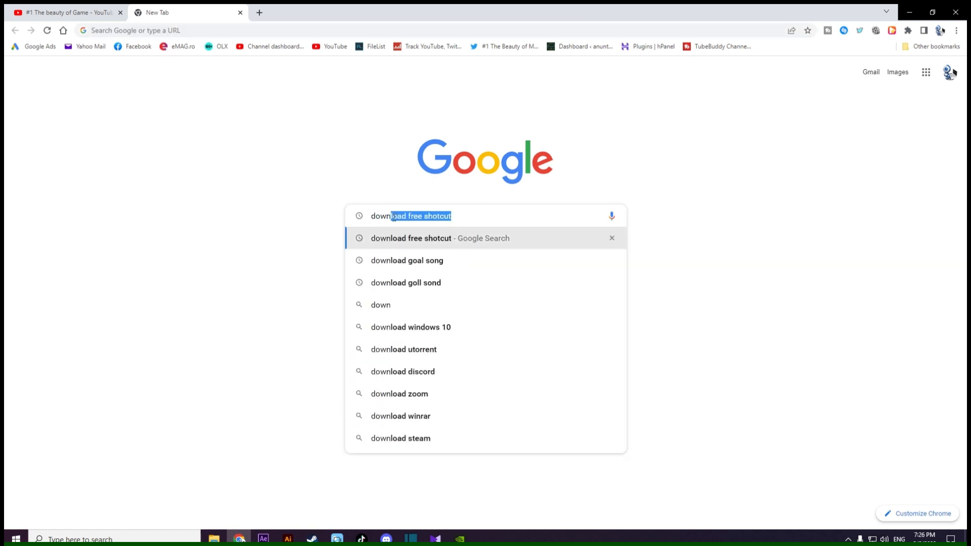
text(load free)
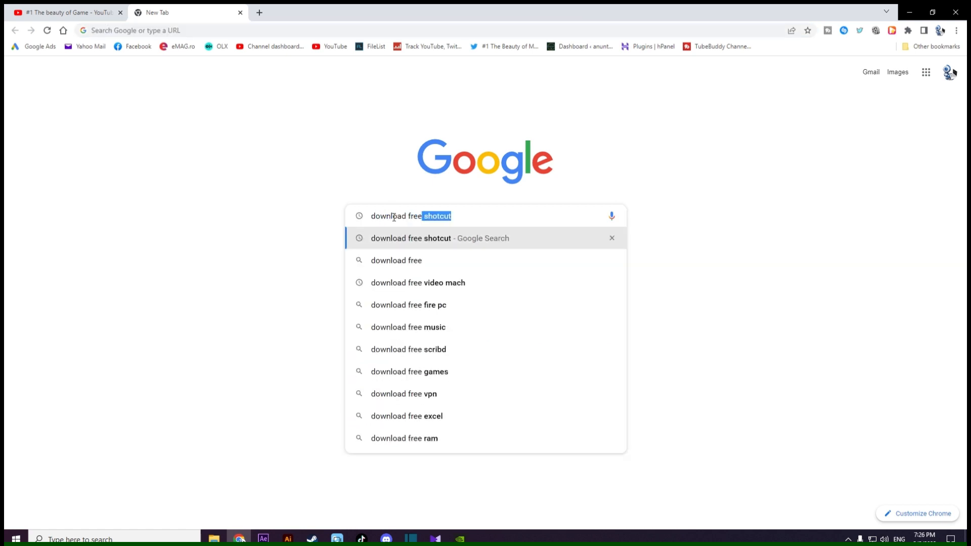
key(Return)
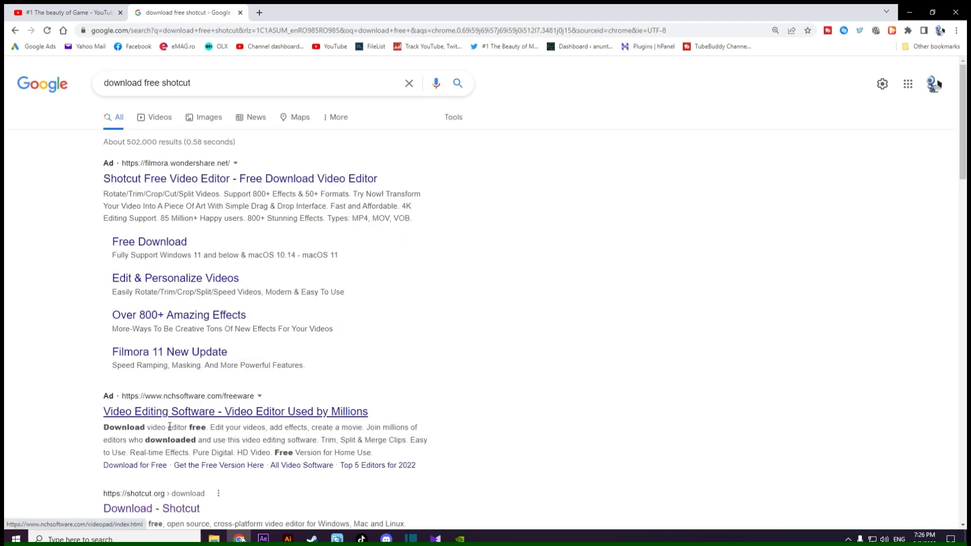
scroll(172, 430, down, 2)
click(150, 404)
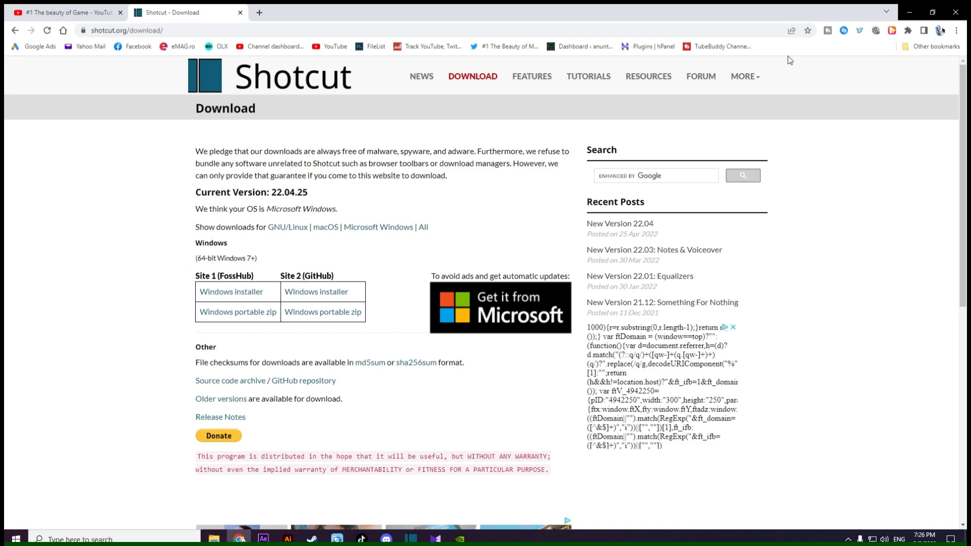
Switch to Shotcut and start adding a custom video mode for the new project
click(71, 12)
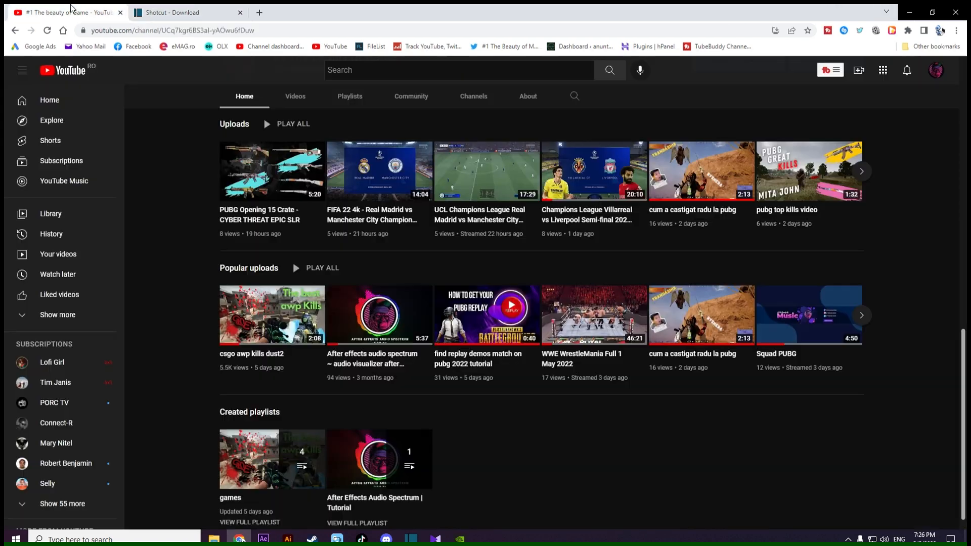
click(410, 539)
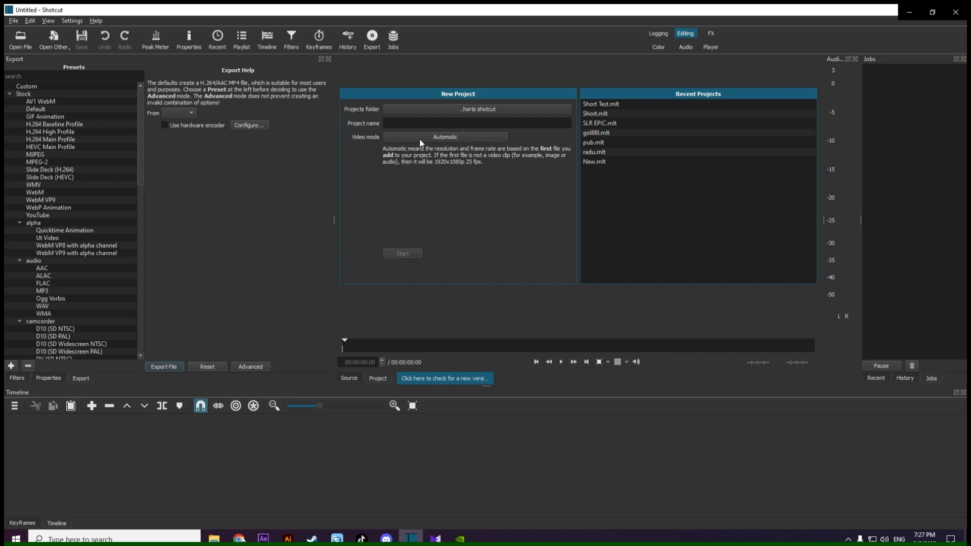
click(452, 137)
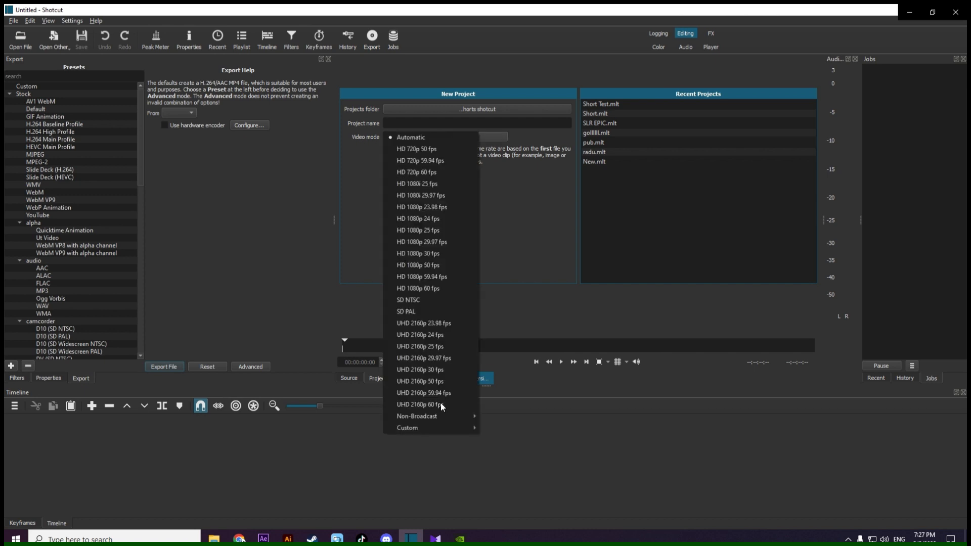
mouse_move(449, 432)
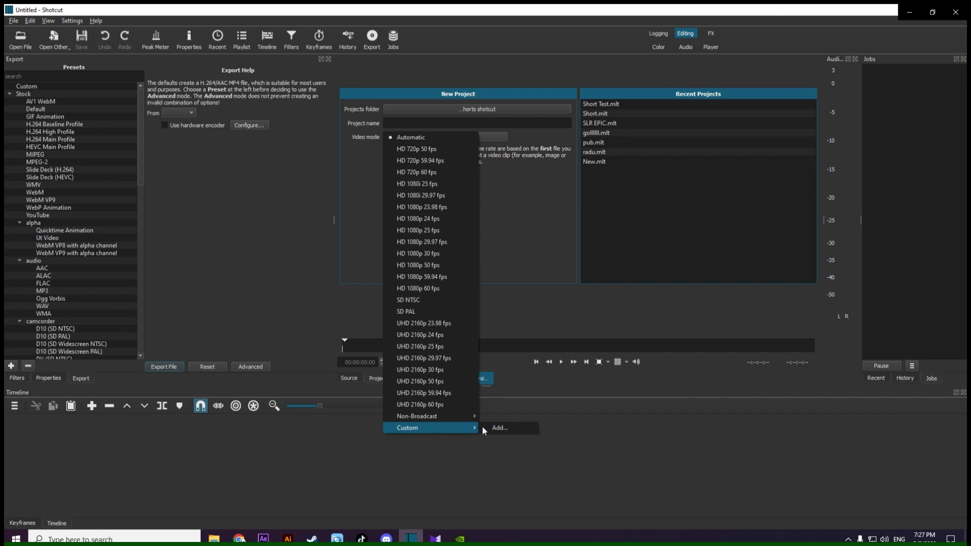
click(519, 428)
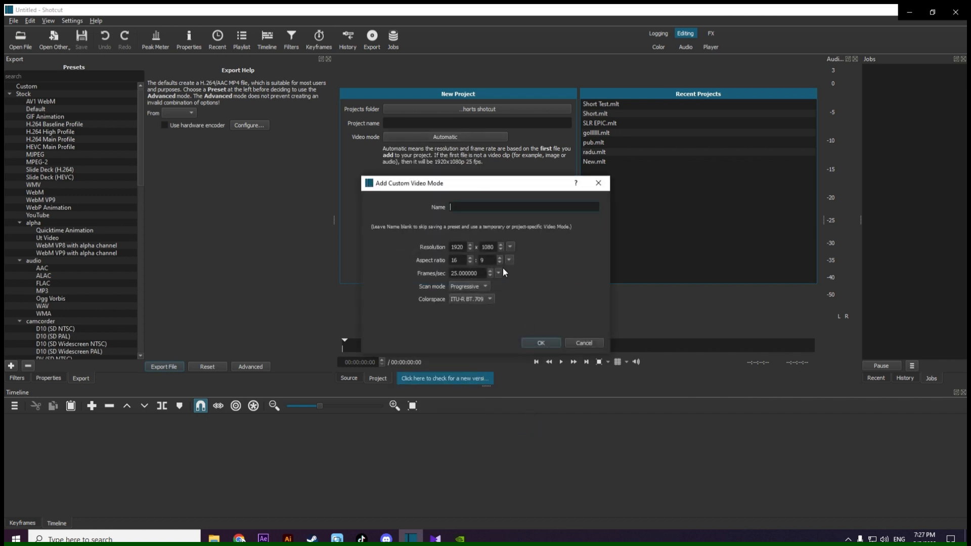
Define the custom video mode with a resolution of 1080 x 1920 and an aspect ratio of 9:16
double_click(452, 247)
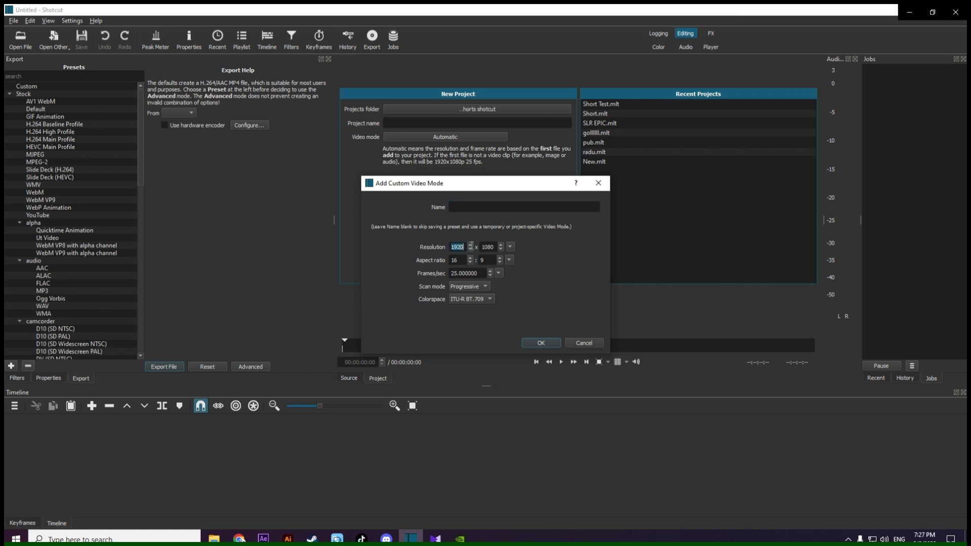
text(1080)
key(Tab)
text(1920)
drag(457, 261, 451, 266)
text(9)
key(Tab)
text(16)
click(541, 343)
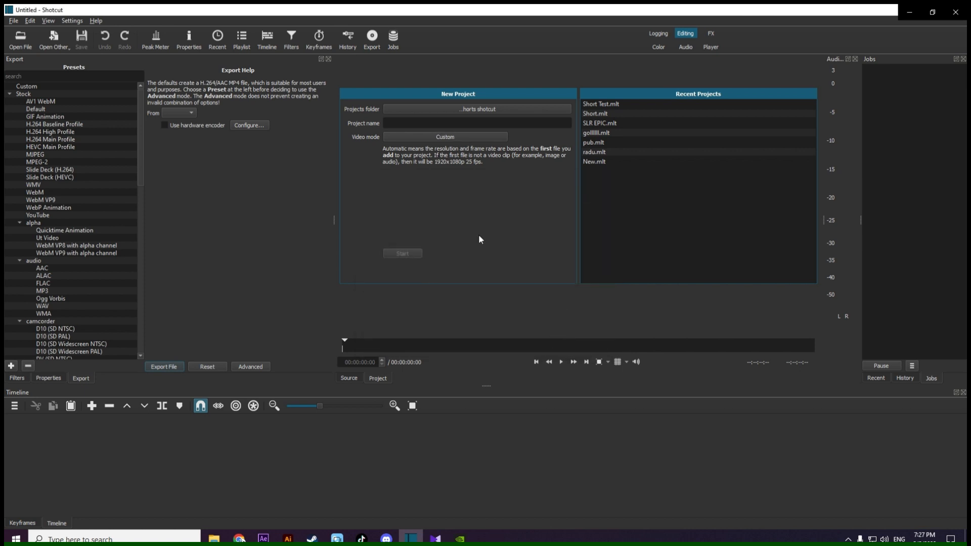
Create the project as "Short for youtube test" and open the clip Desktop 2022.05.05 - 19.14.32.01.mp4 in it
click(416, 125)
text(Short for youtube test)
click(415, 253)
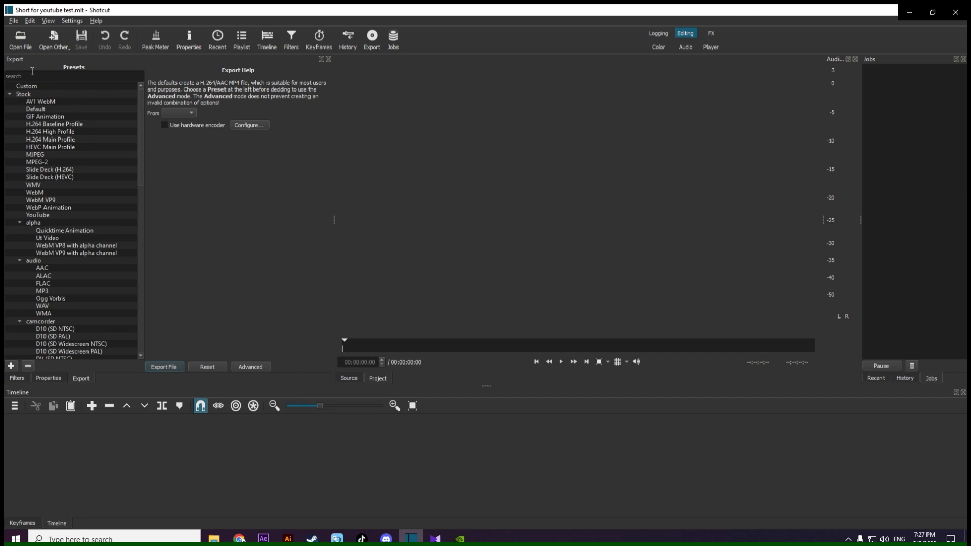
click(24, 40)
double_click(341, 109)
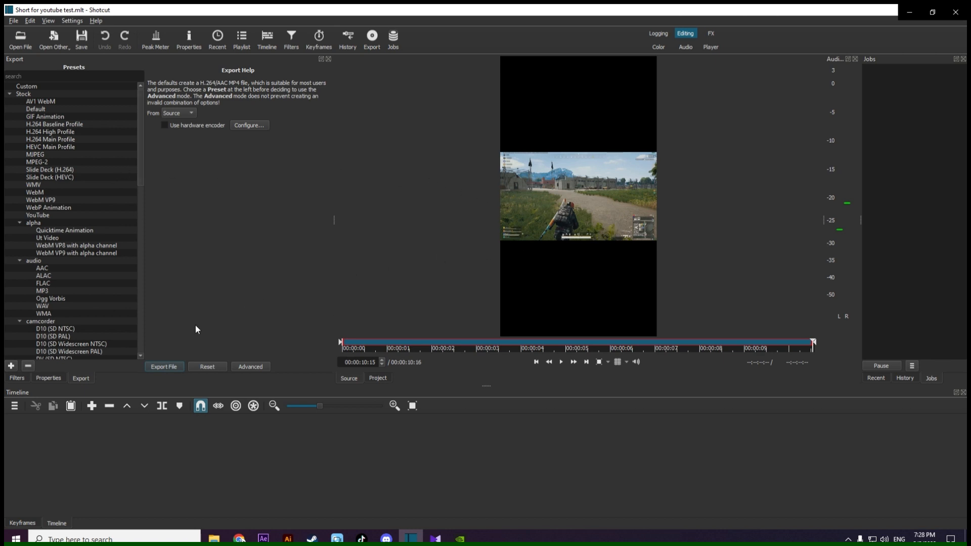
Add the Crop: Source video filter to the clip and enable its Center option
click(26, 378)
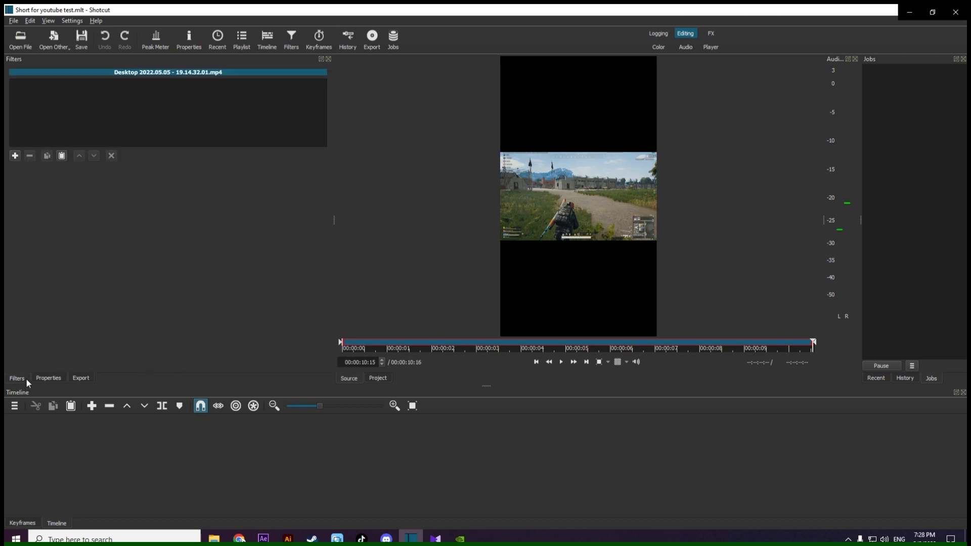
click(15, 156)
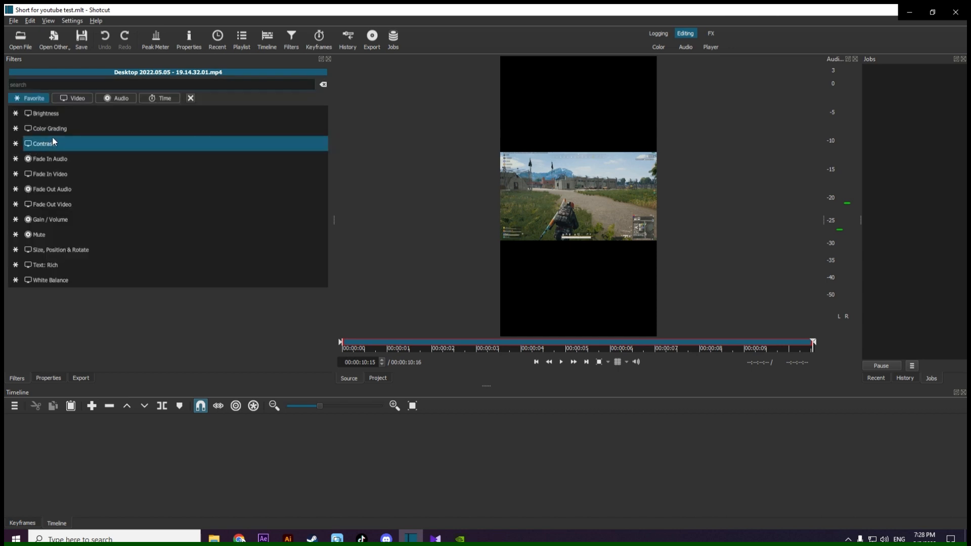
click(87, 99)
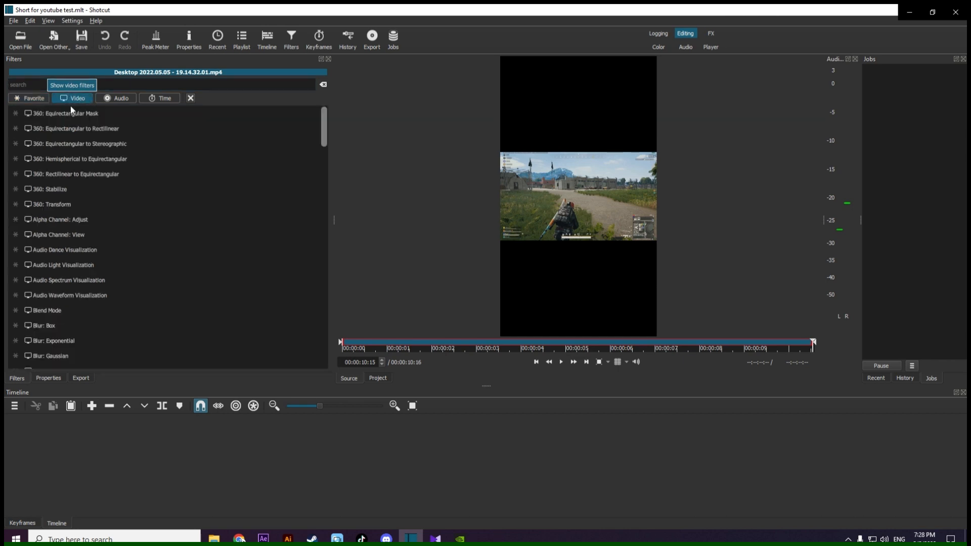
scroll(71, 189, down, 3)
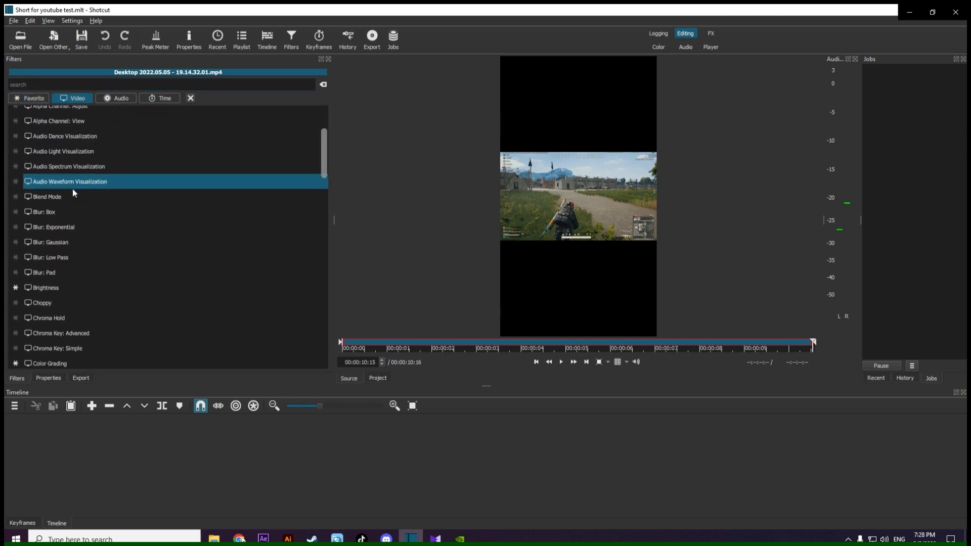
scroll(104, 257, down, 3)
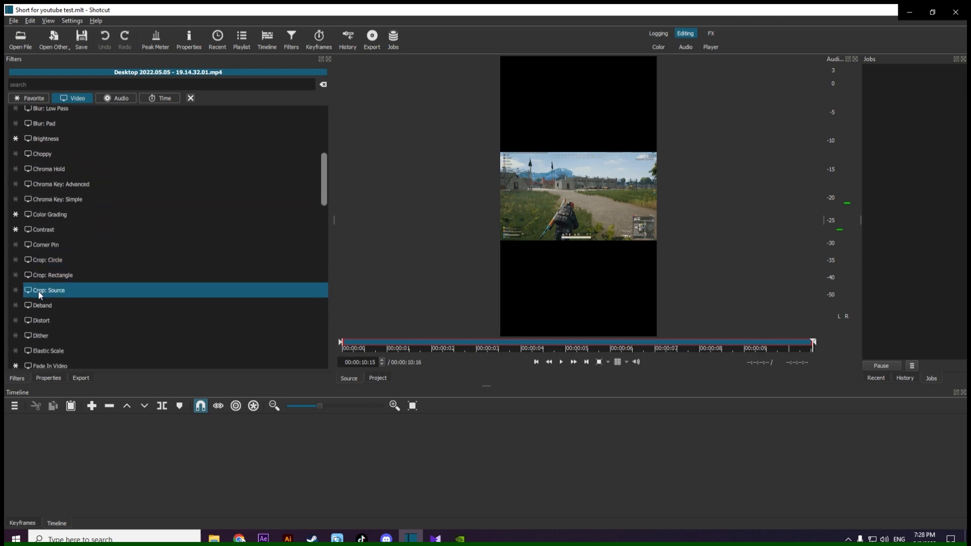
click(70, 289)
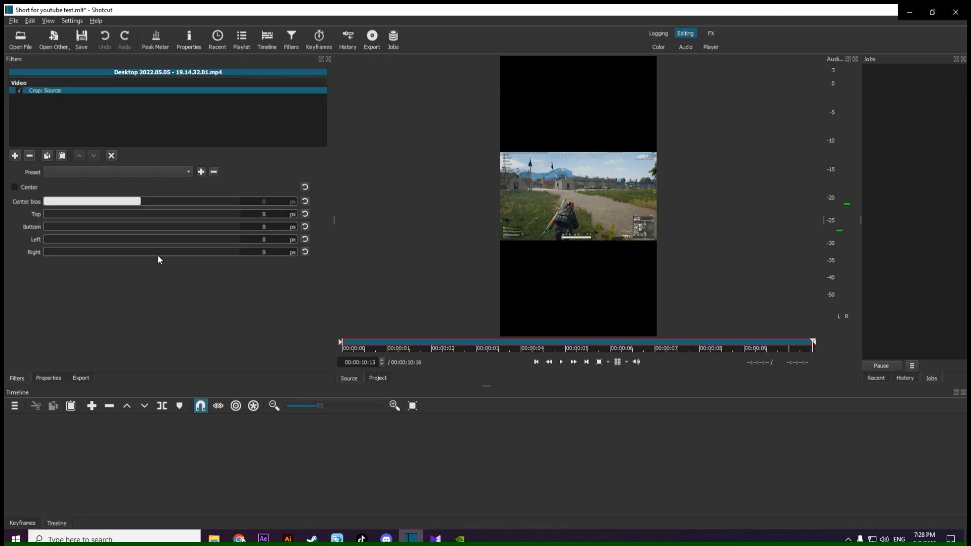
click(14, 187)
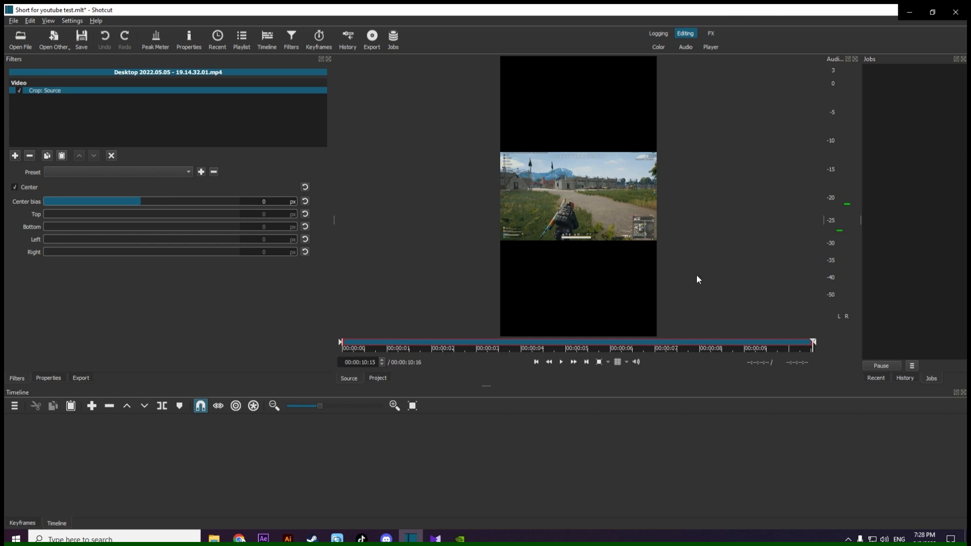
Lower the system speaker volume to 38
click(884, 539)
scroll(884, 470, down, 20)
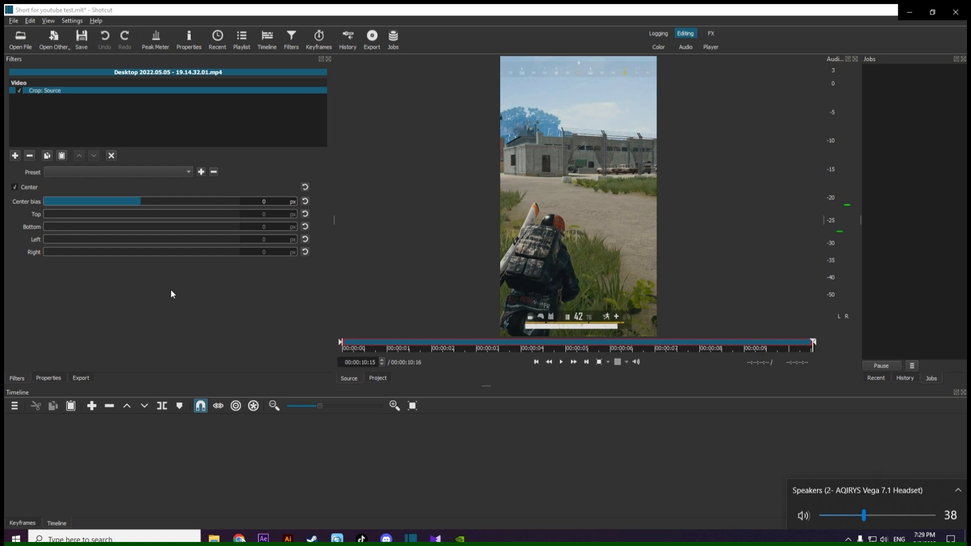
Adjust the crop's center bias to 95 px, playing the clip to check the vertical framing
mouse_move(141, 202)
mouse_down()
mouse_move(186, 203)
mouse_move(99, 201)
mouse_move(151, 199)
mouse_up()
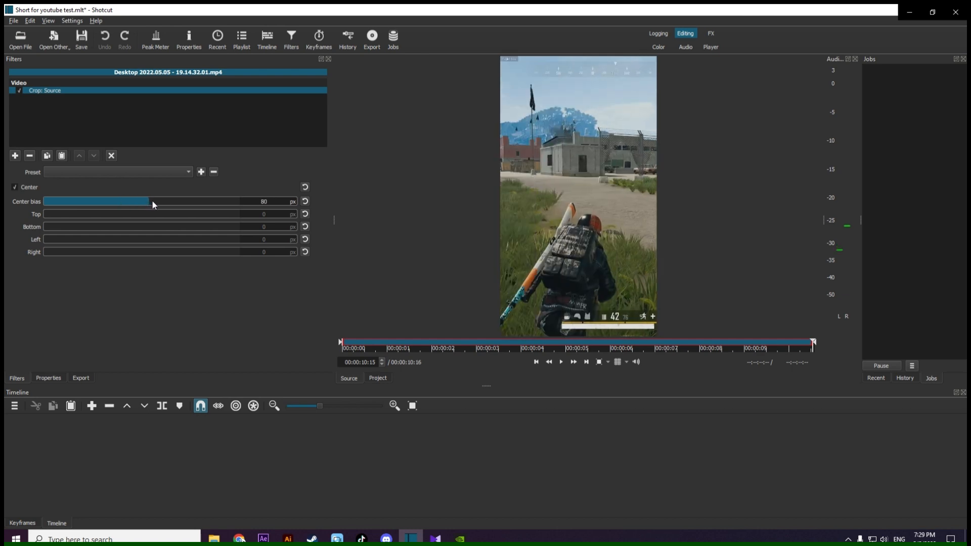
drag(152, 202, 148, 201)
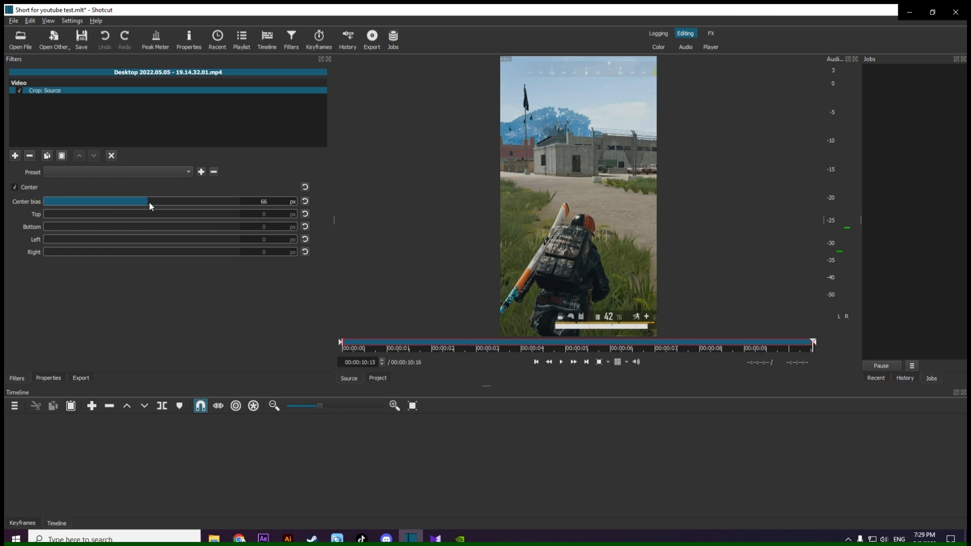
key(space)
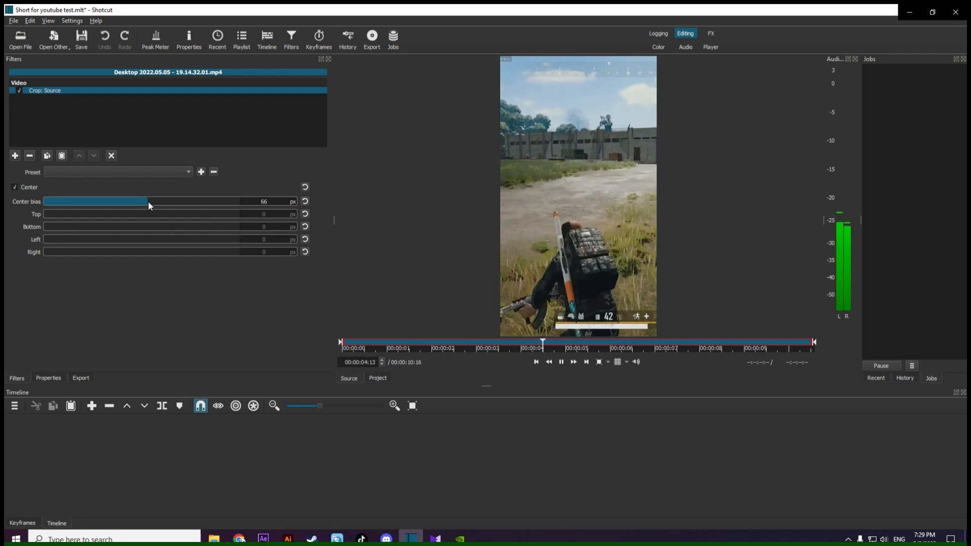
mouse_move(148, 201)
mouse_down()
mouse_move(159, 198)
mouse_move(135, 202)
mouse_move(151, 200)
mouse_up()
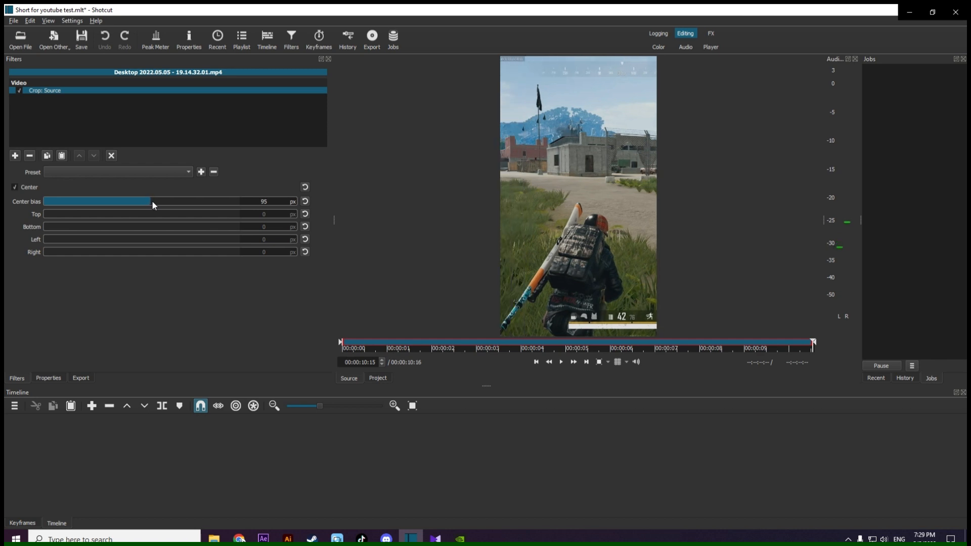
key(space)
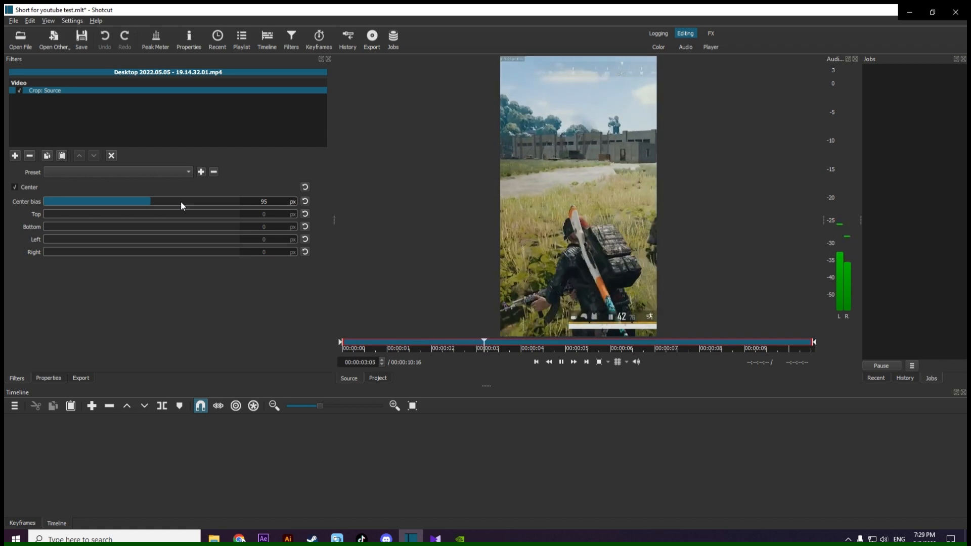
key(space)
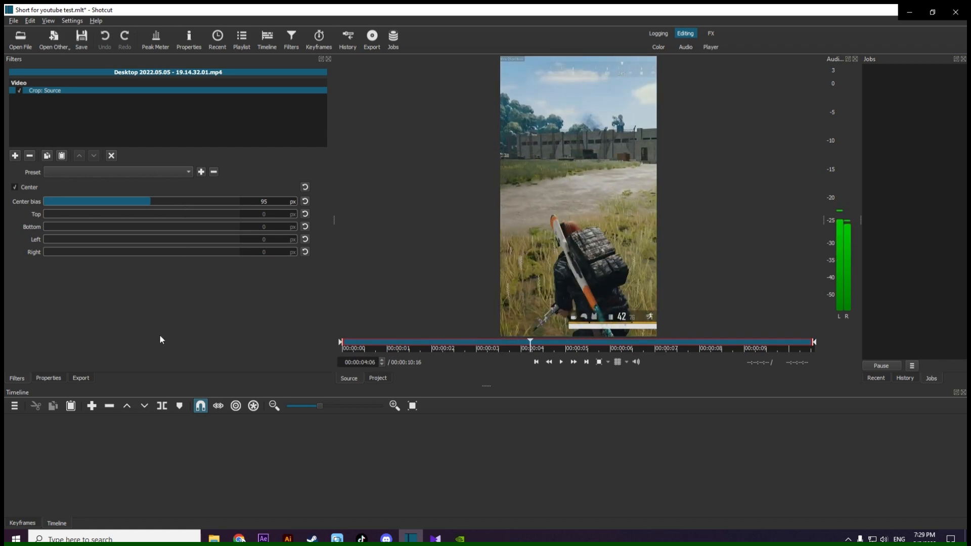
Export the clip as an mp4 named "My first video short for youtube" in the Short yt folder on the desktop
click(87, 380)
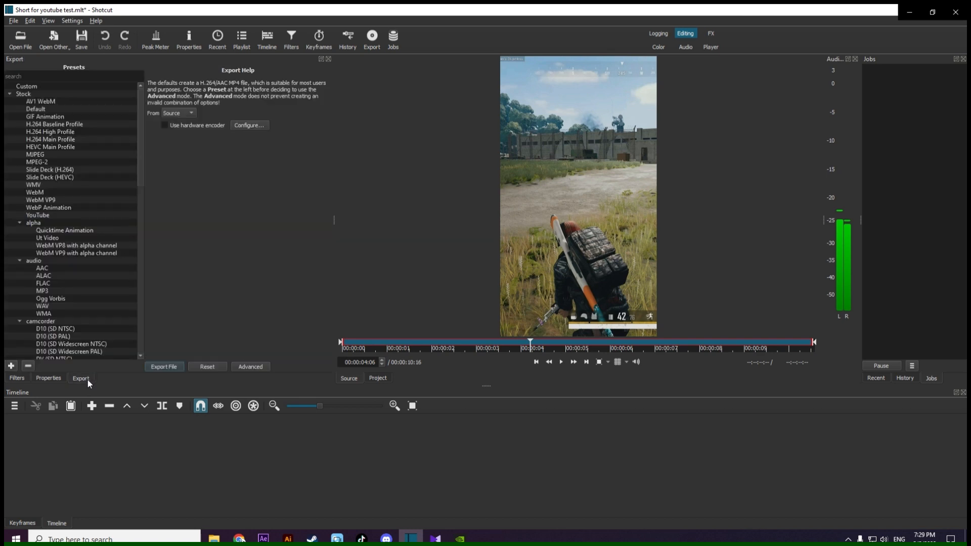
click(178, 365)
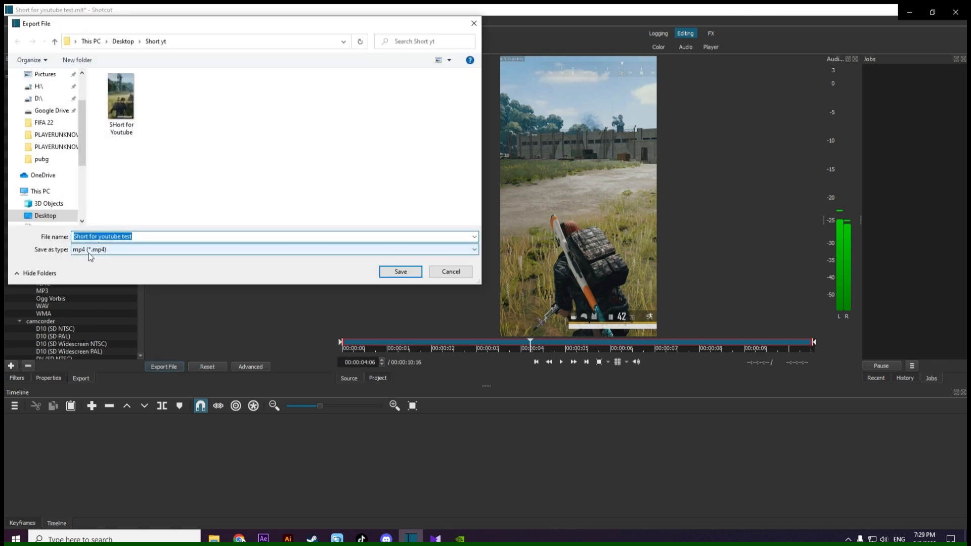
click(134, 249)
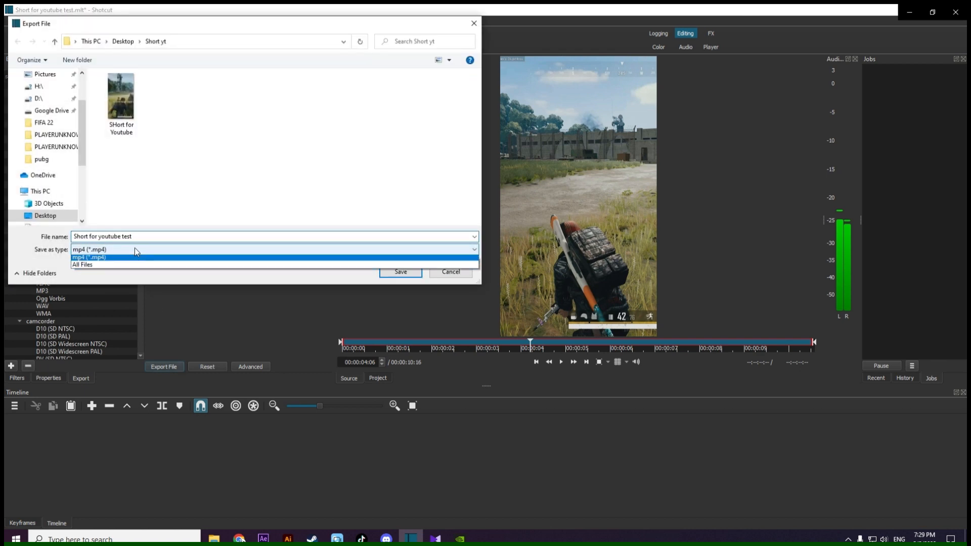
click(134, 247)
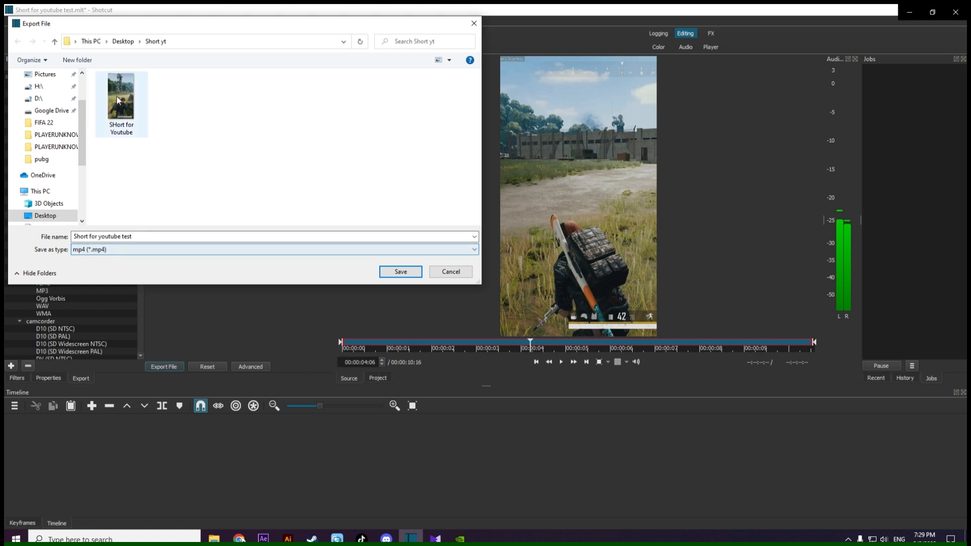
click(143, 237)
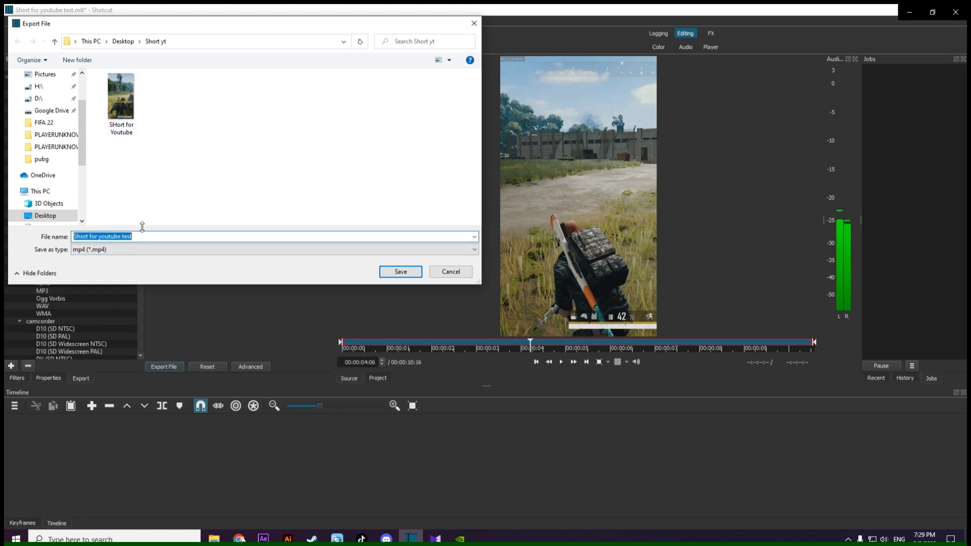
text(My first)
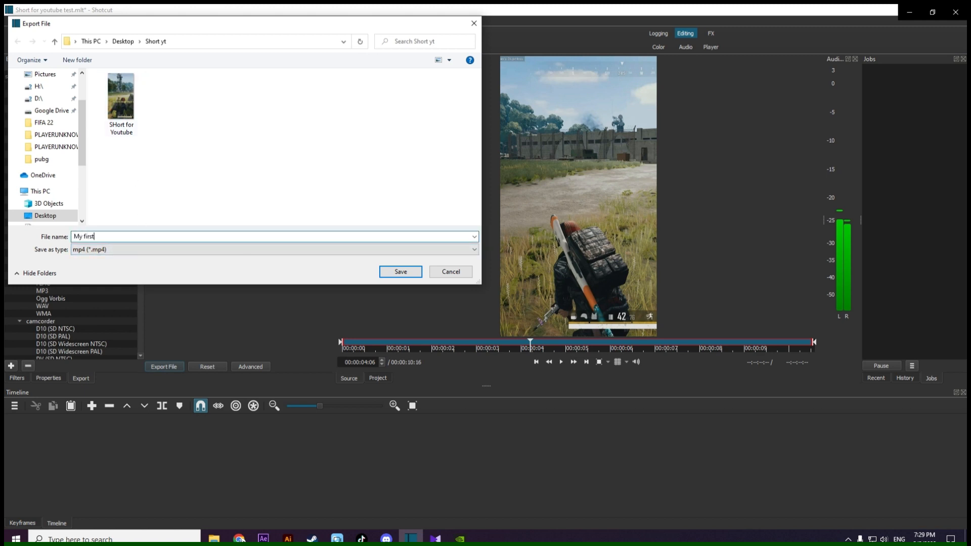
text( video short for youtube)
click(411, 276)
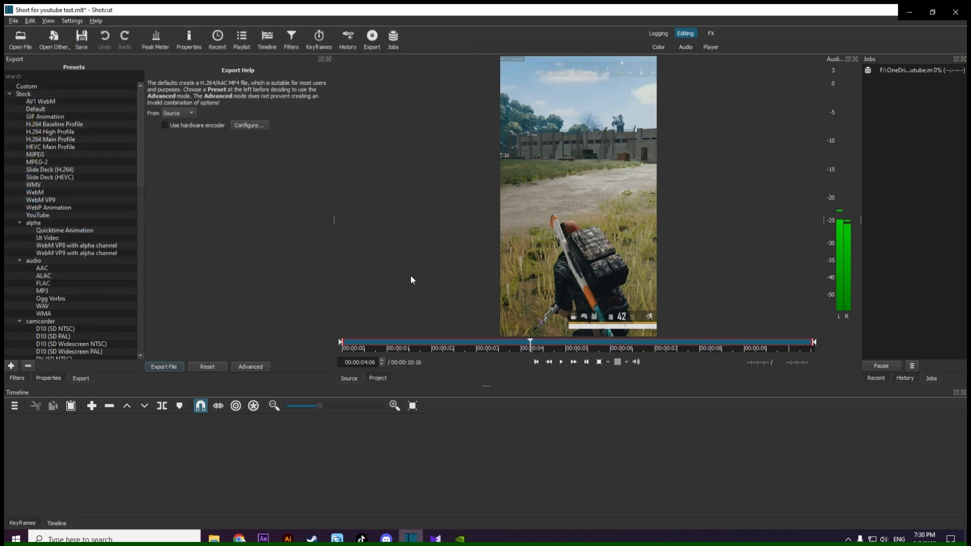
Close the KMPlayer window and open the Short yt folder in File Explorer
right_click(443, 536)
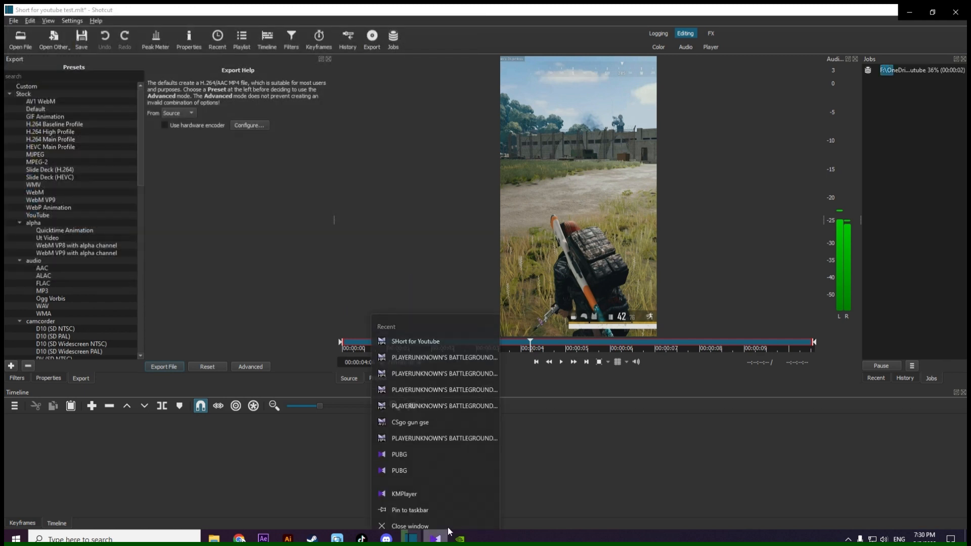
click(447, 522)
click(213, 538)
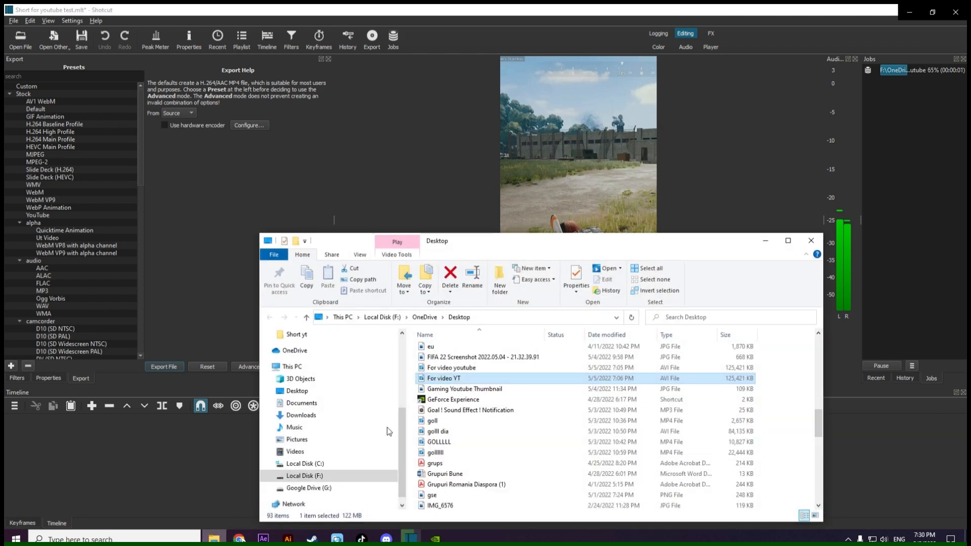
click(314, 335)
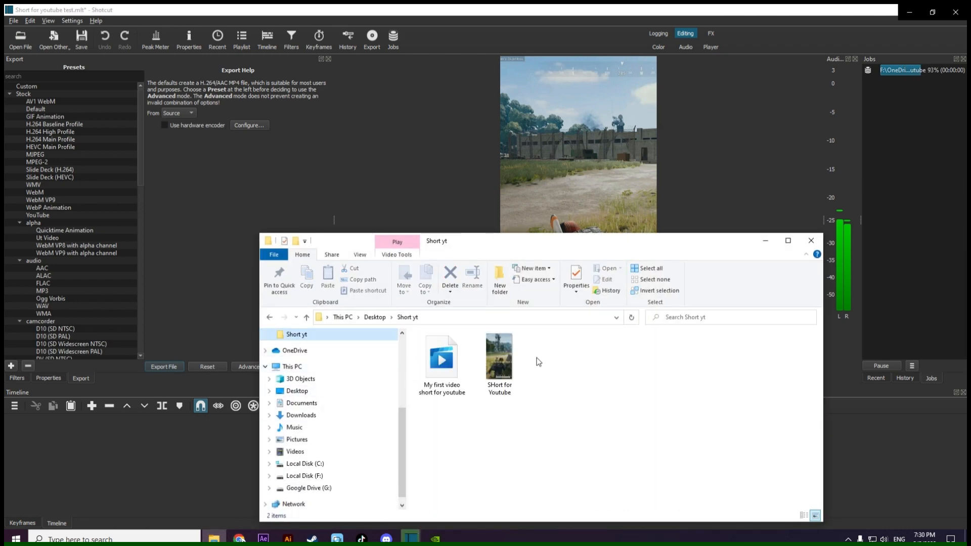
Play the exported "My first video short for youtube" file to check its vertical framing, pausing and resuming playback
double_click(451, 390)
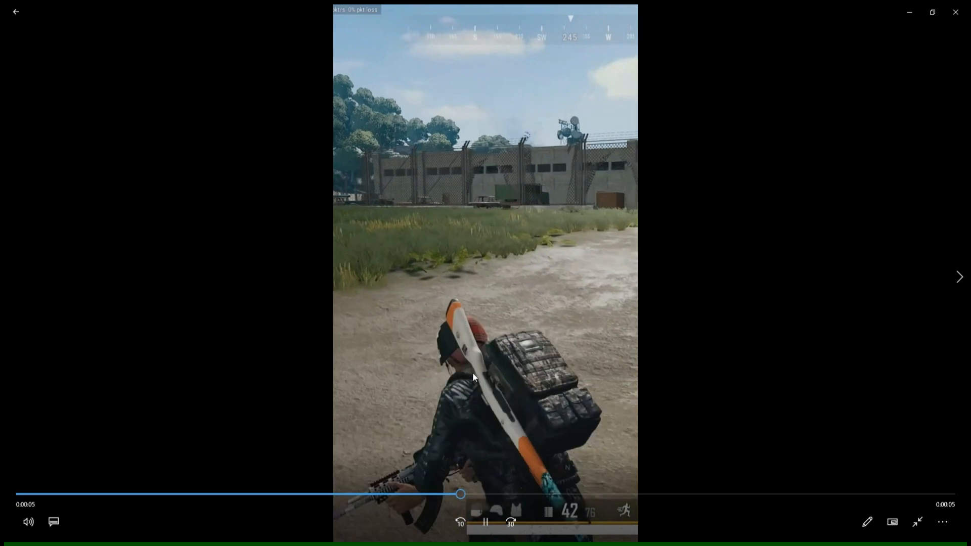
click(500, 341)
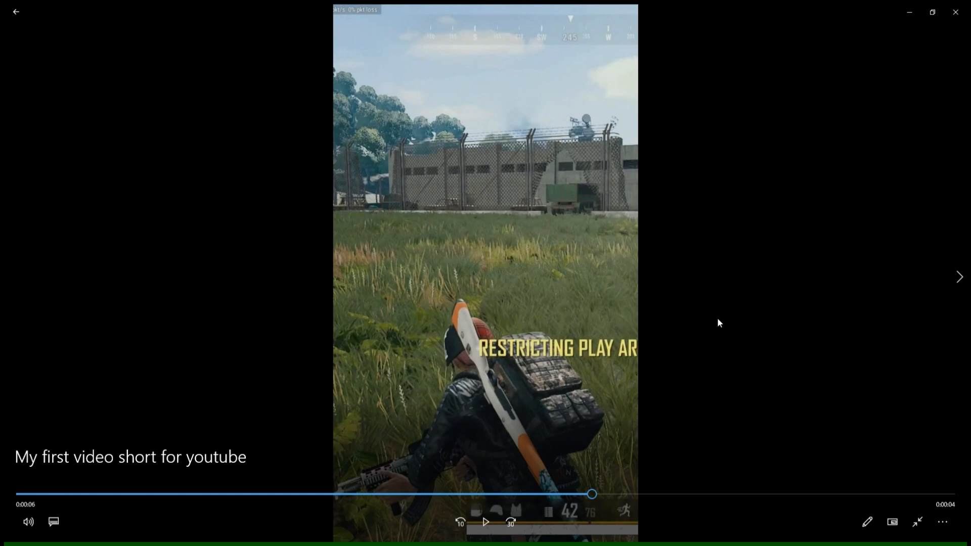
key(space)
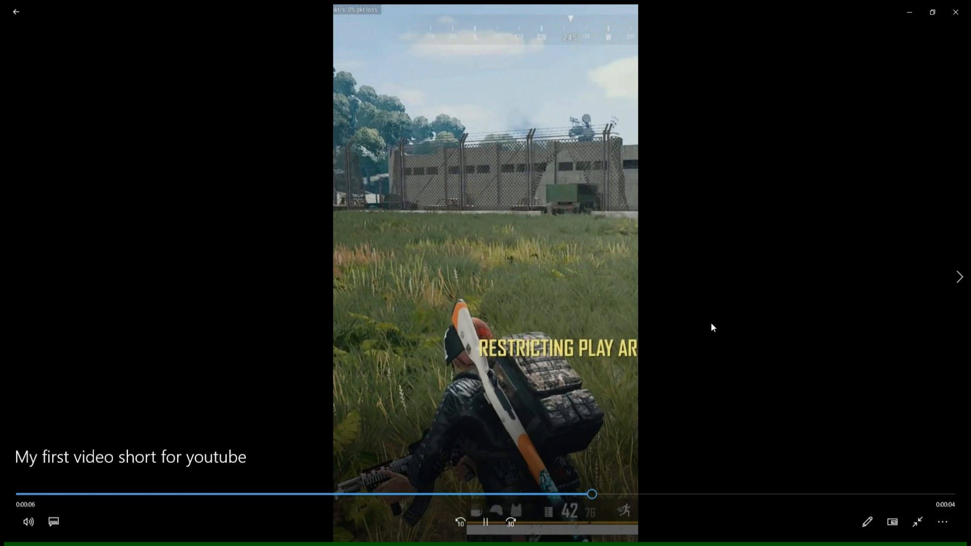